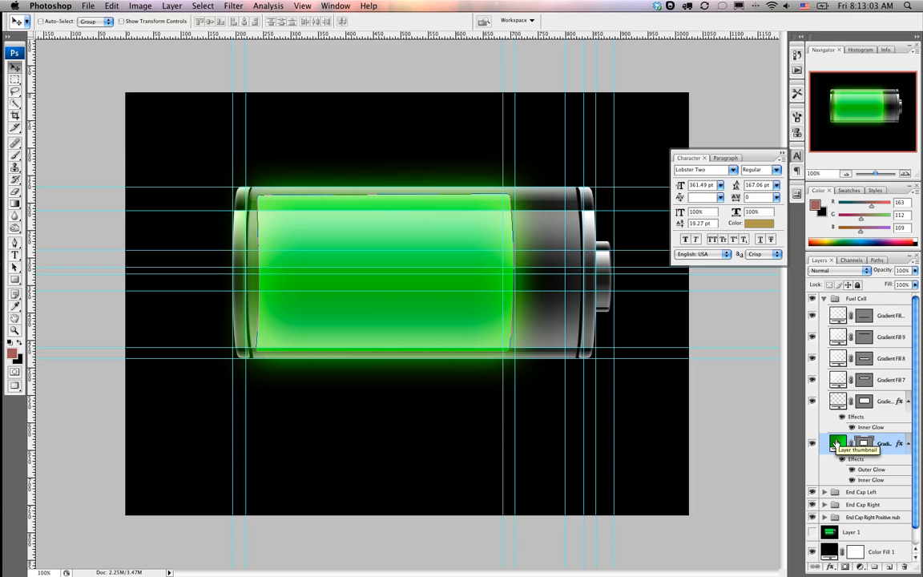
Move the dark green stop of the green fuel gradient to 51% and add a matching bright green stop at 0%.
key("super+plus")
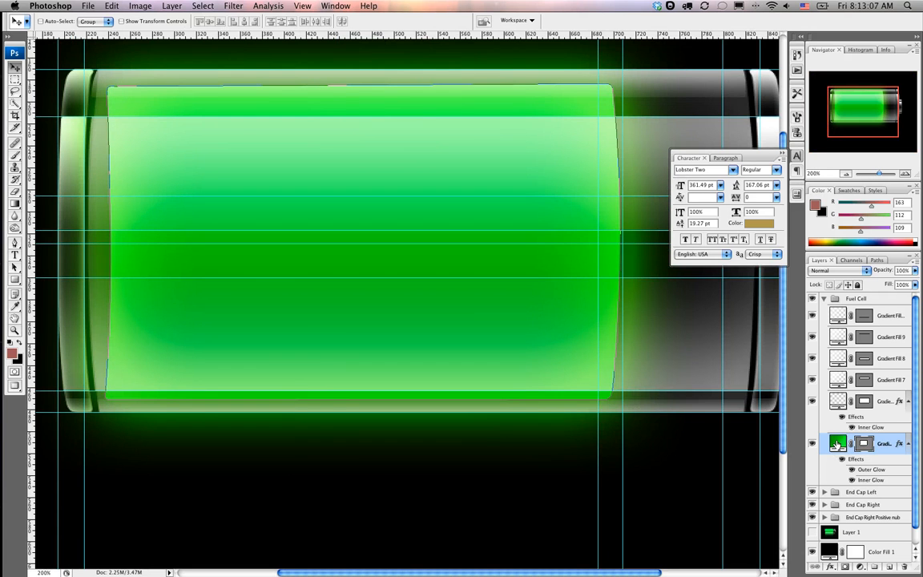
double_click(838, 444)
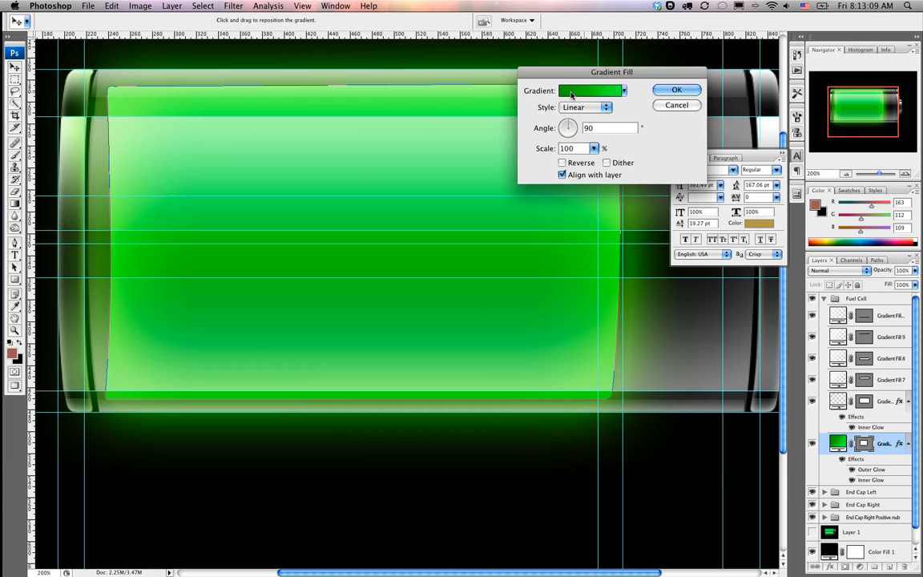
left_click(598, 92)
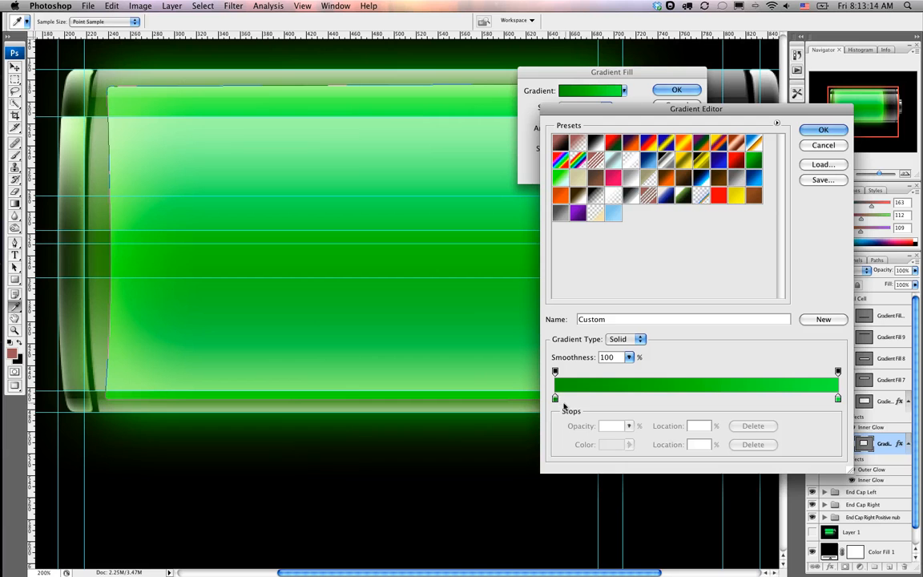
left_click_drag(556, 398, 700, 399)
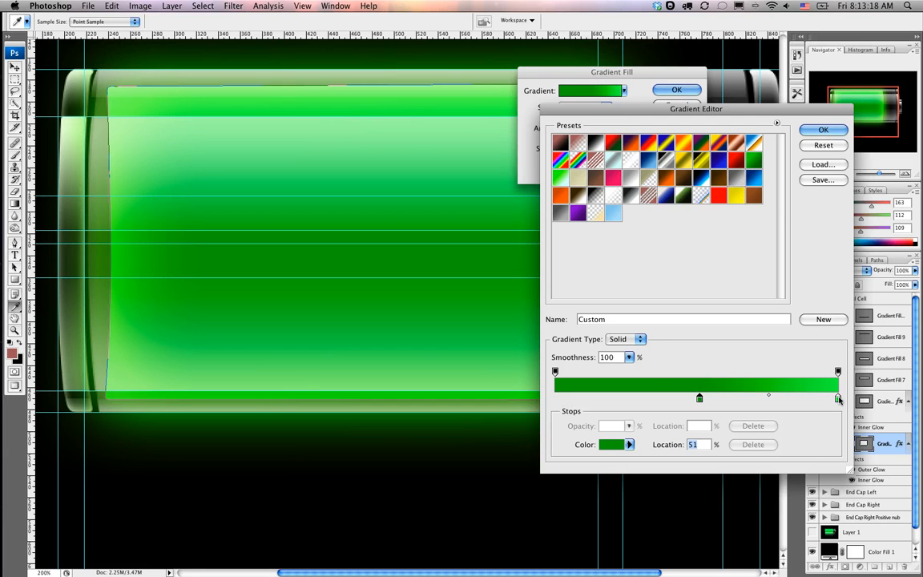
left_click(837, 399)
left_click(554, 398)
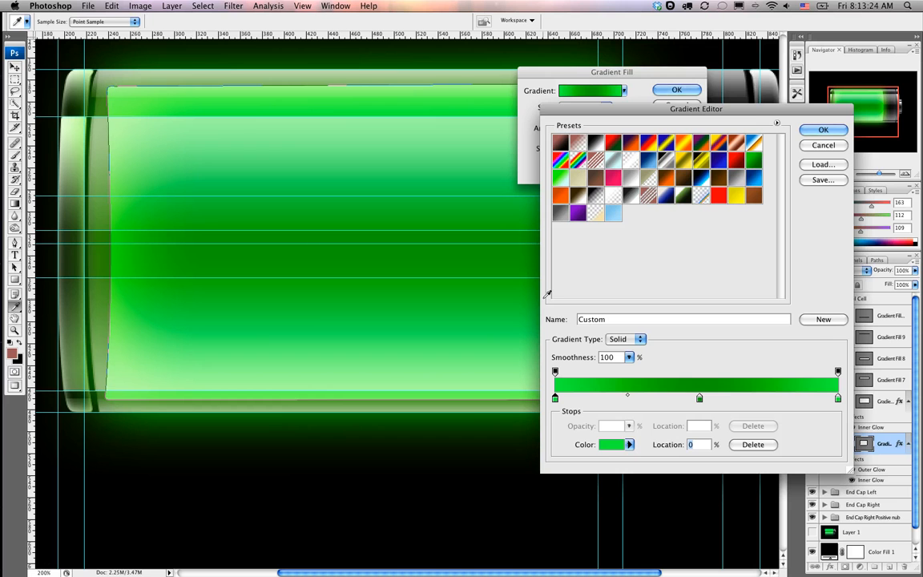
left_click(822, 131)
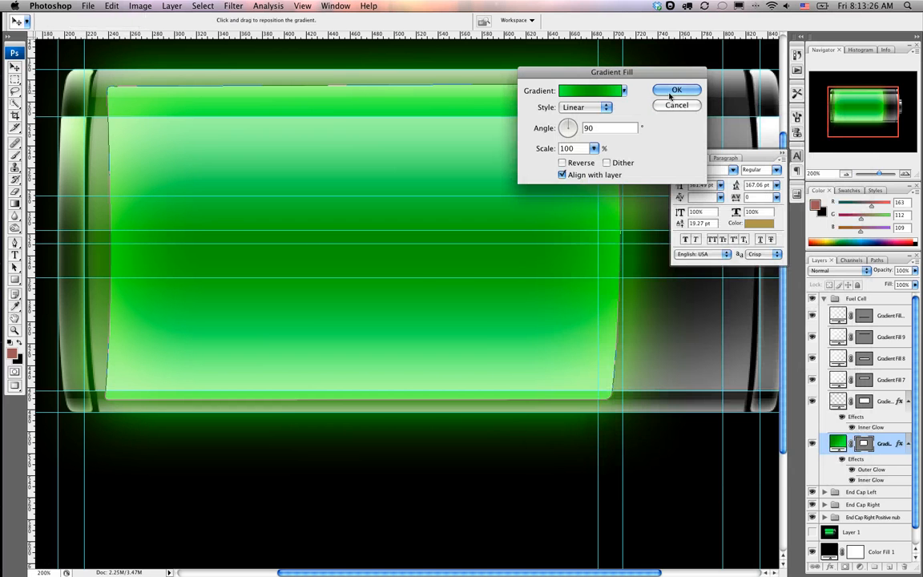
left_click(677, 91)
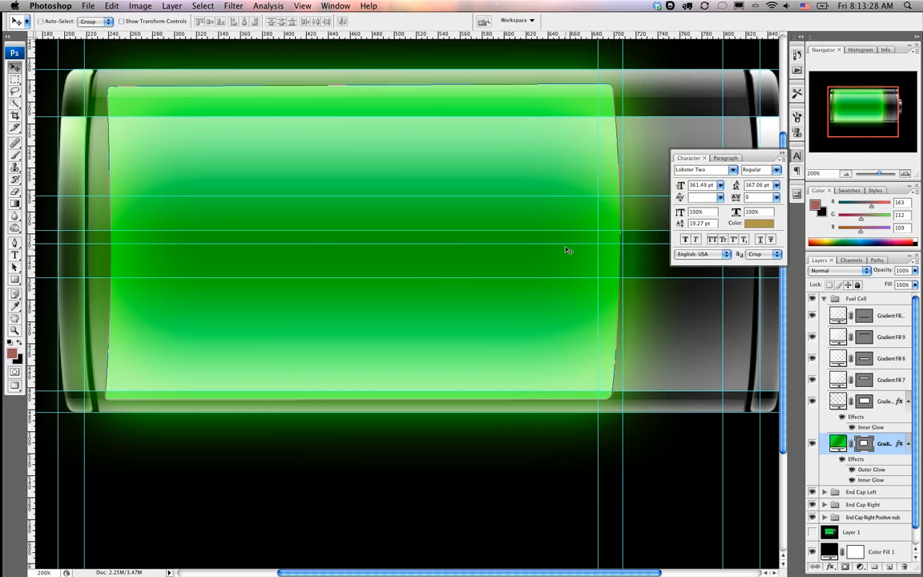
key("super+minus")
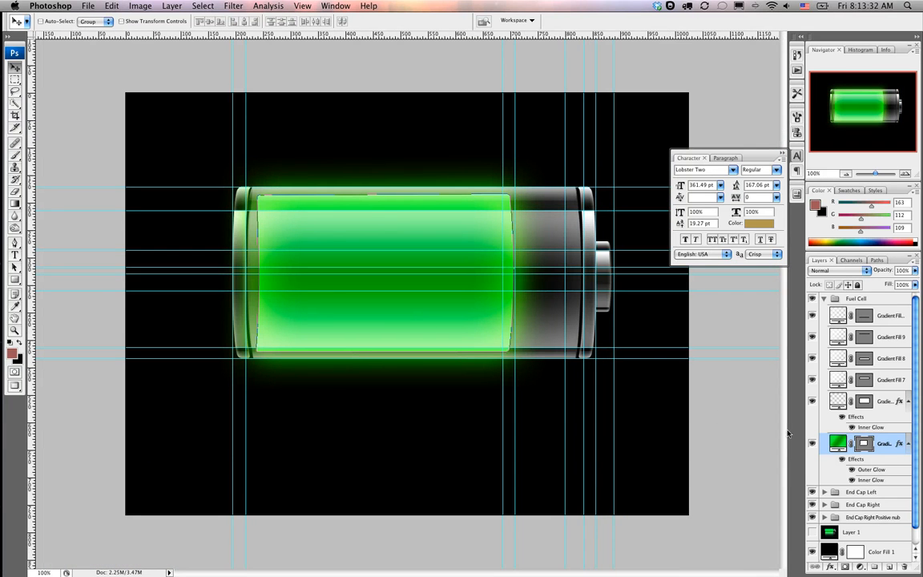
Lower the first opacity stop of the Gradient Fill 8 highlight's gradient to 42%.
double_click(836, 359)
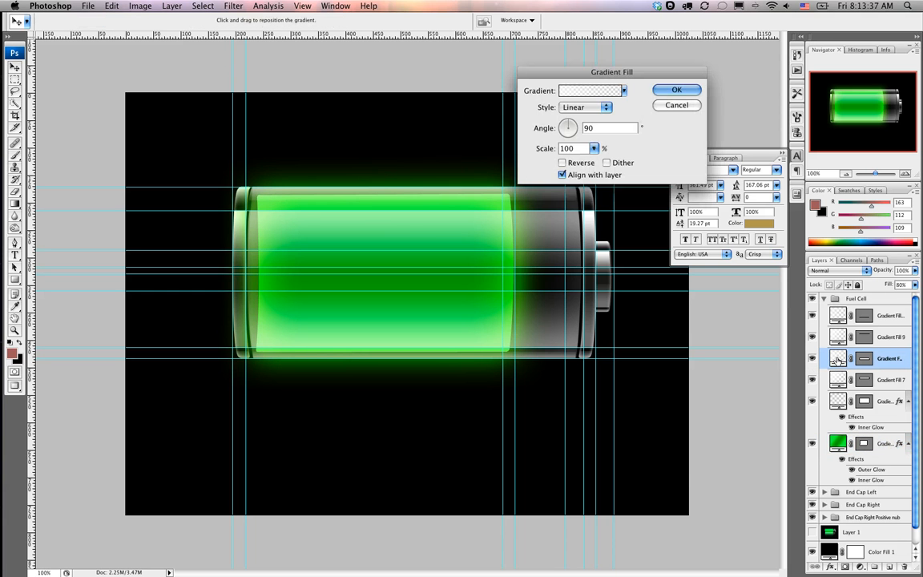
left_click(565, 91)
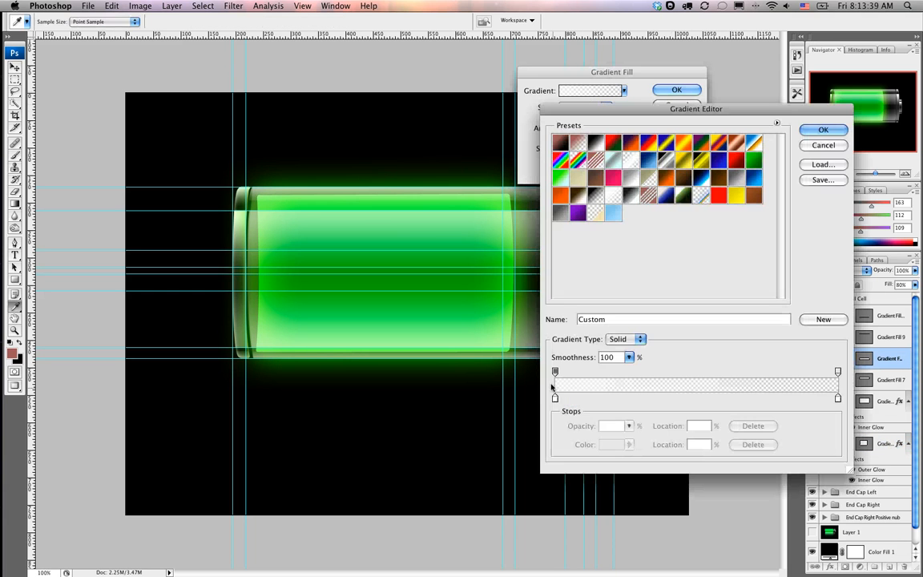
left_click(554, 372)
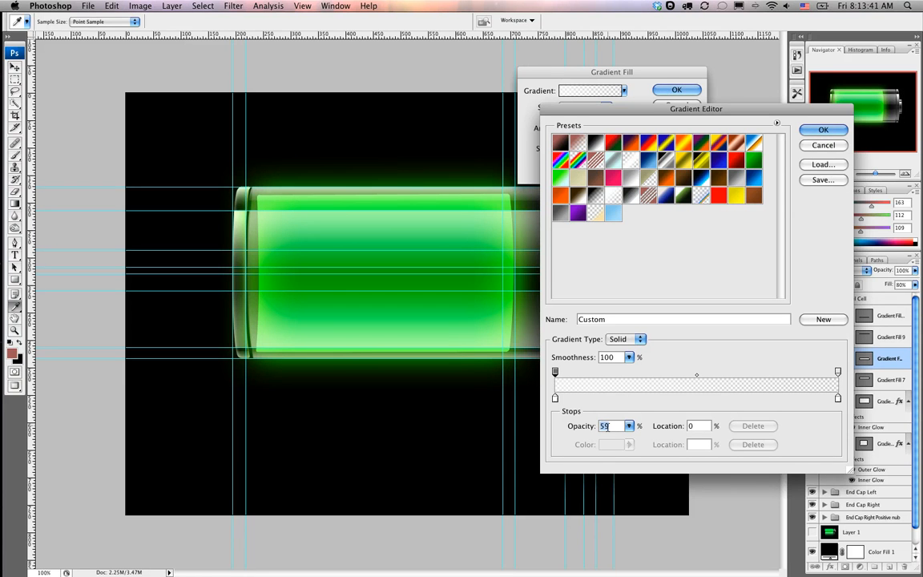
key("Down")
key("Down")
key("Down")
key("Down")
key("Down")
key("Down")
key("Down")
key("Down")
key("Down")
key("Down")
key("Down")
key("Down")
key("Down")
key("Down")
key("Down")
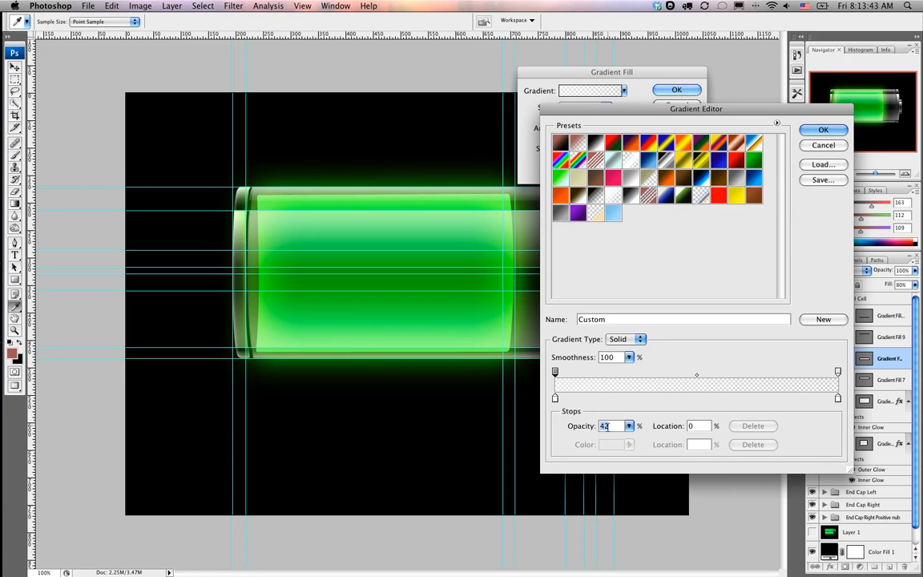
left_click(819, 129)
left_click(691, 94)
key("v")
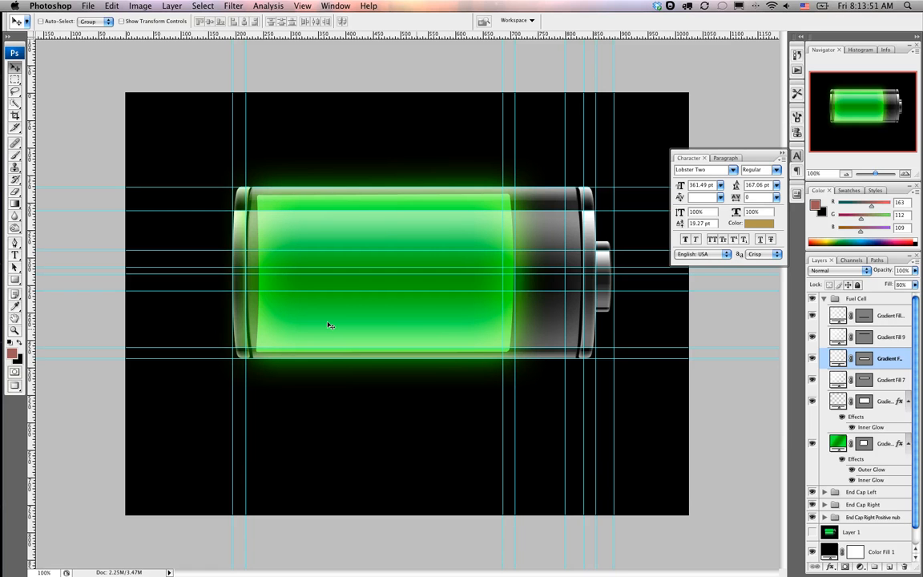
Set the green fuel layer's Inner Glow to 42% opacity and a size of 38 px.
double_click(868, 471)
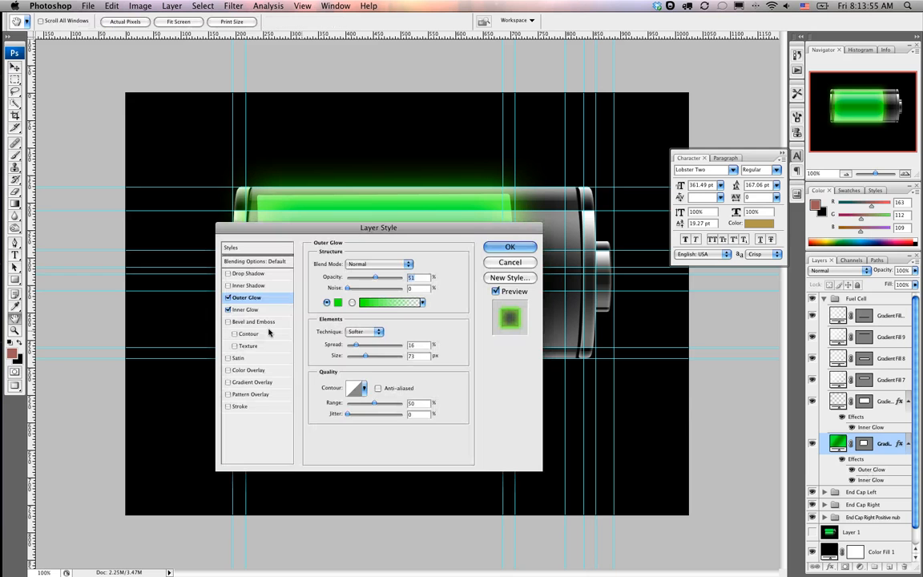
left_click(243, 311)
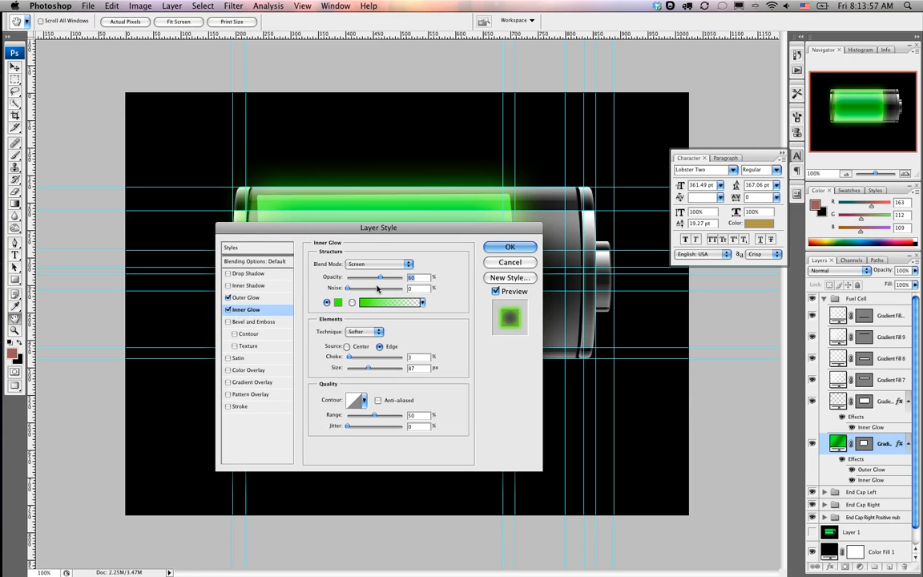
left_click_drag(367, 370, 359, 370)
left_click_drag(378, 280, 368, 279)
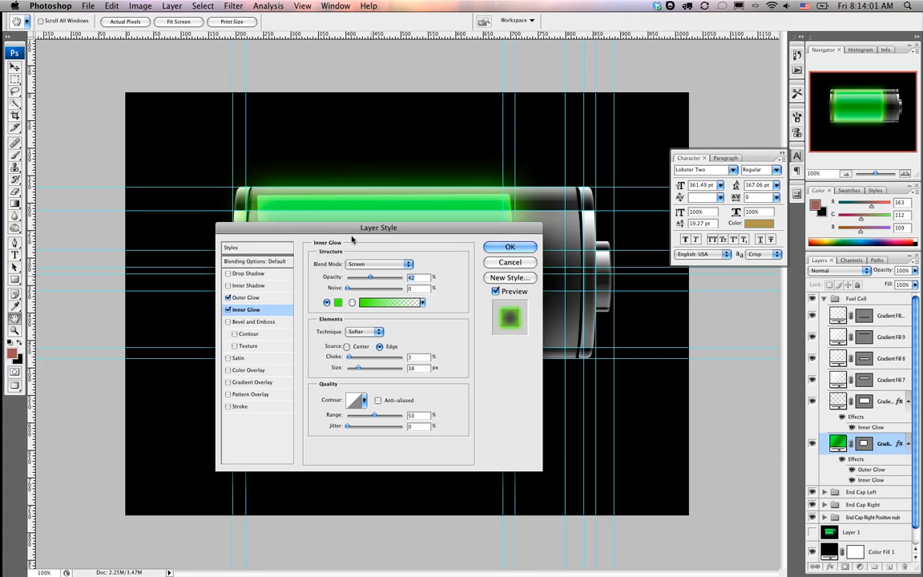
left_click_drag(345, 232, 686, 188)
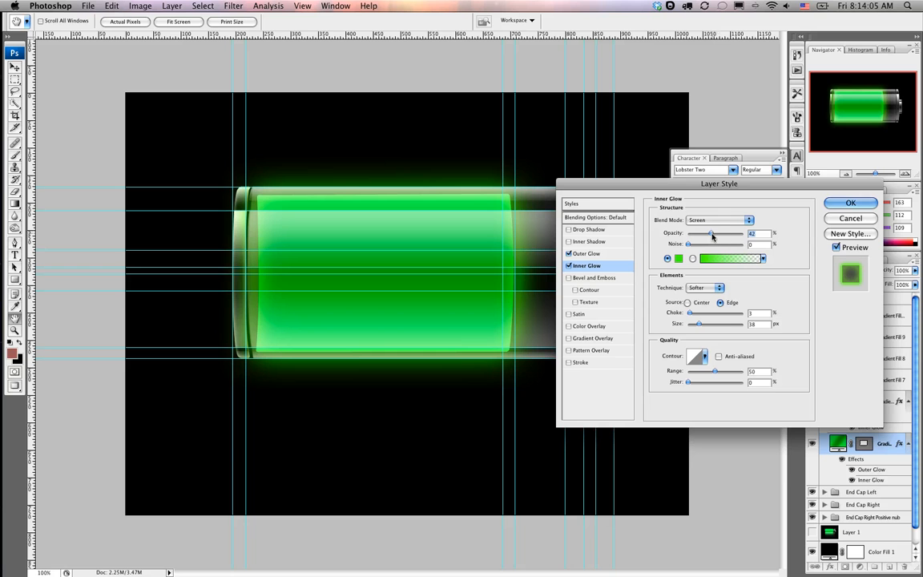
left_click(841, 205)
key("v")
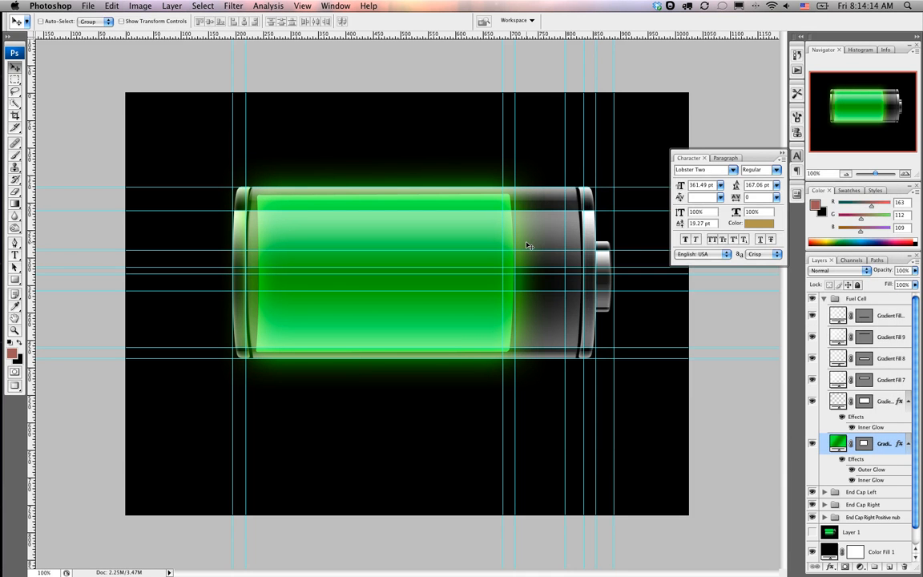
Collapse and hide the Fuel Cell group, and show the Layer 1 reference image.
key("super+equal")
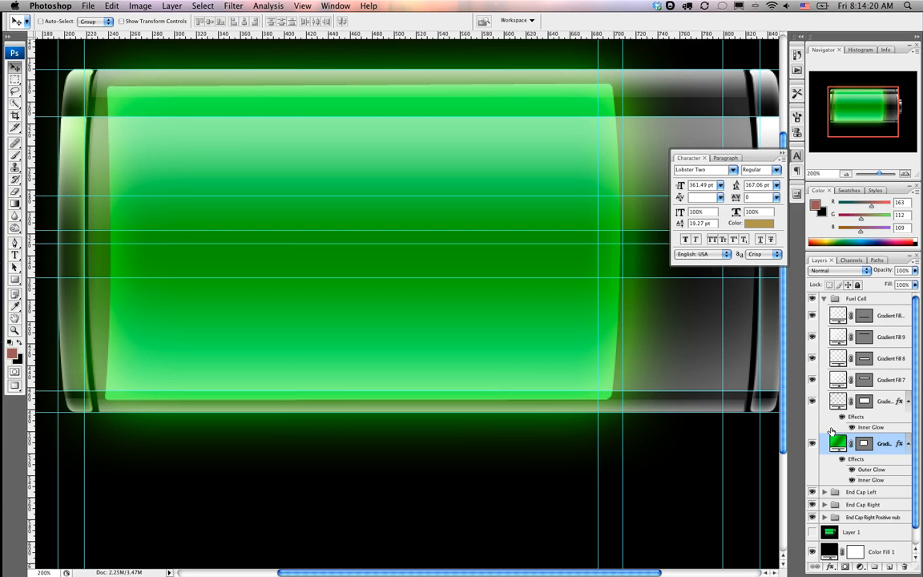
left_click(824, 299)
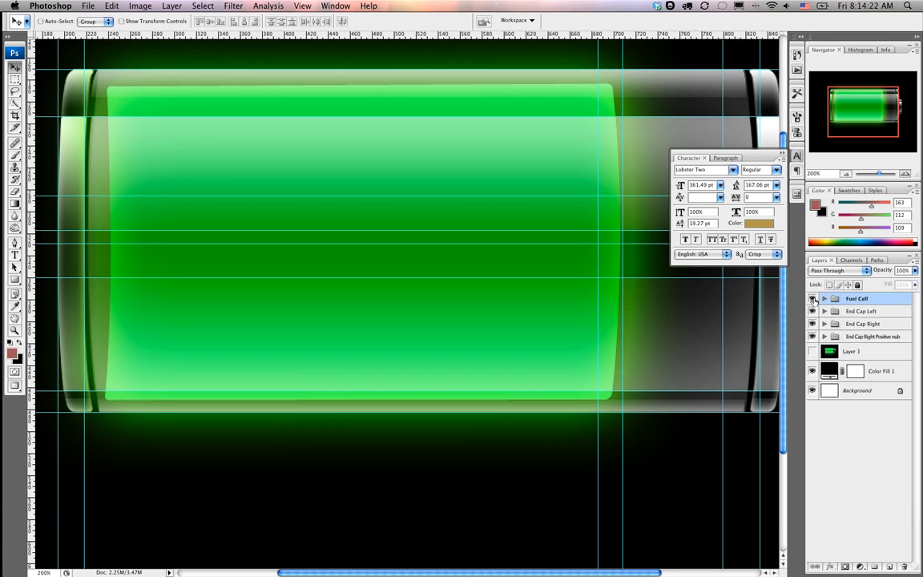
left_click(812, 299)
left_click(812, 353)
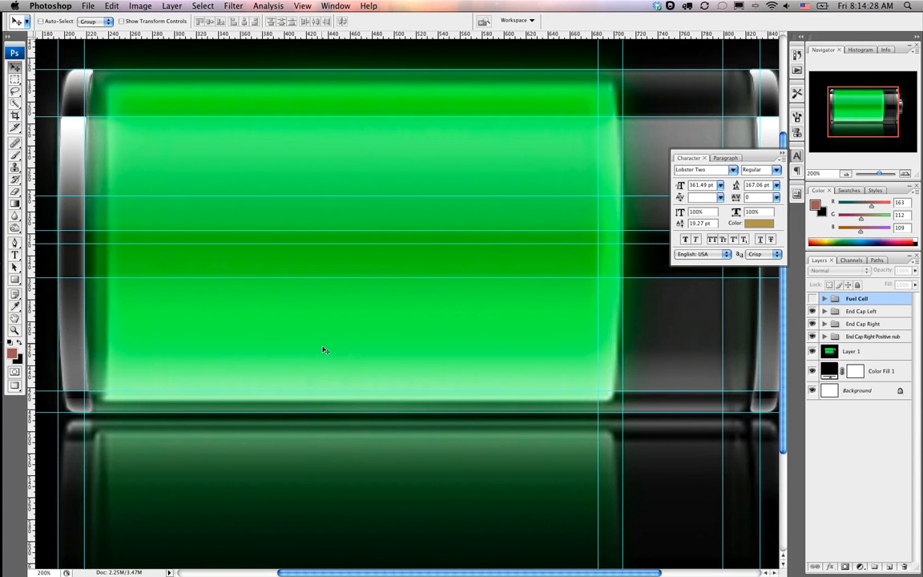
Draw a tall, narrow elliptical path over the right end of the green fuel, spanning the fuel's full height.
left_click(15, 281)
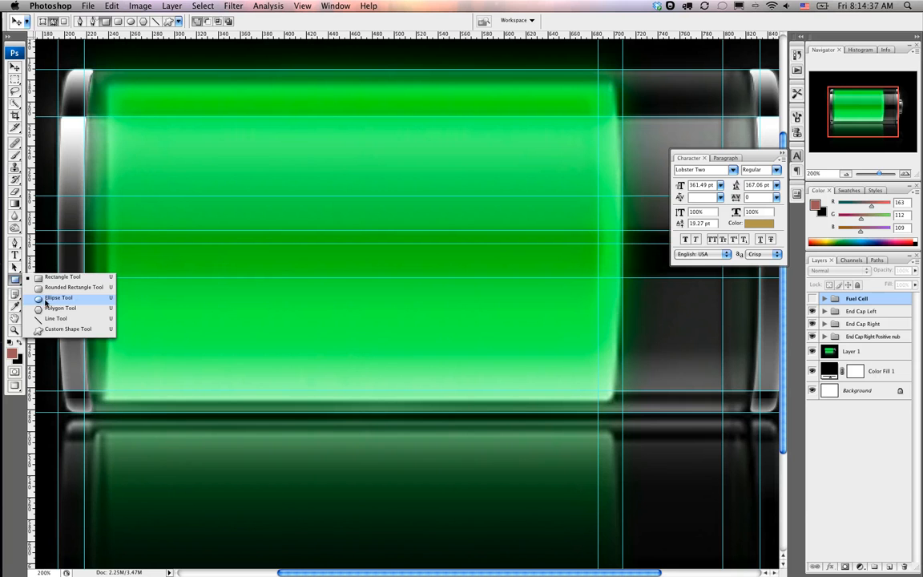
left_click(61, 299)
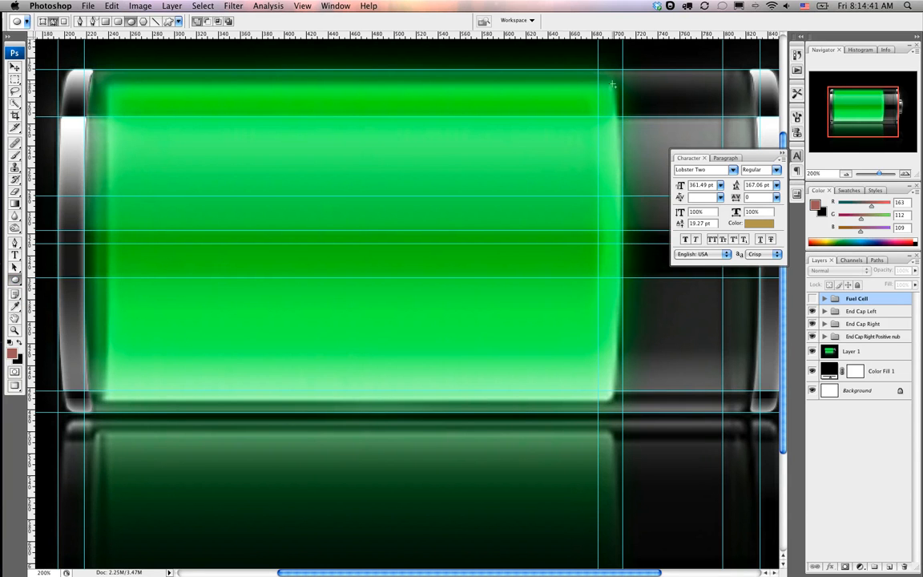
left_click_drag(612, 83, 589, 402)
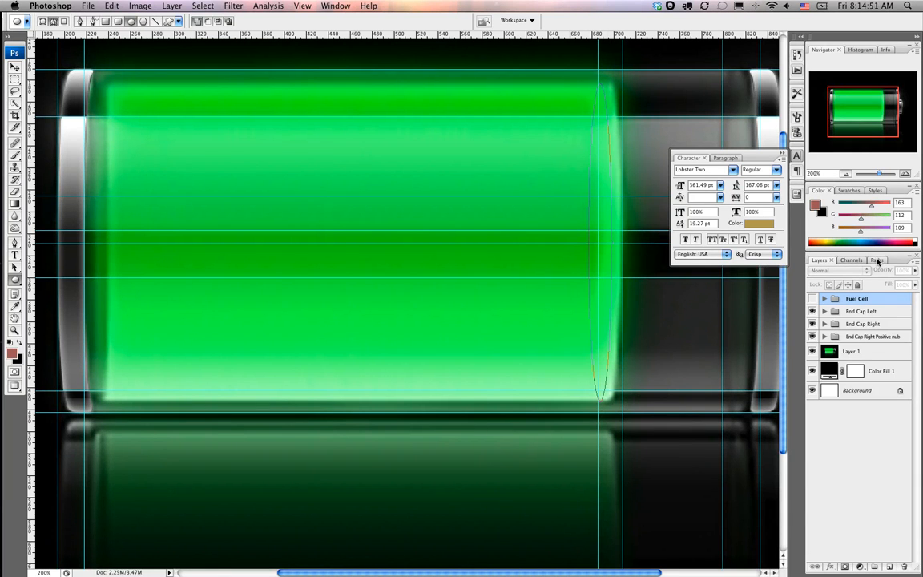
Save the ellipse's work path under the name "Fuel cylinder".
left_click(874, 261)
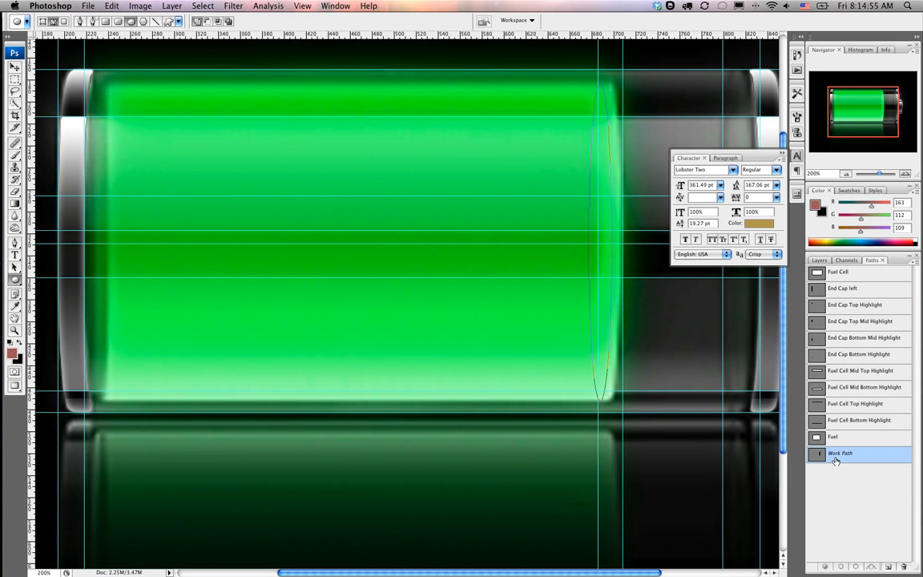
double_click(836, 456)
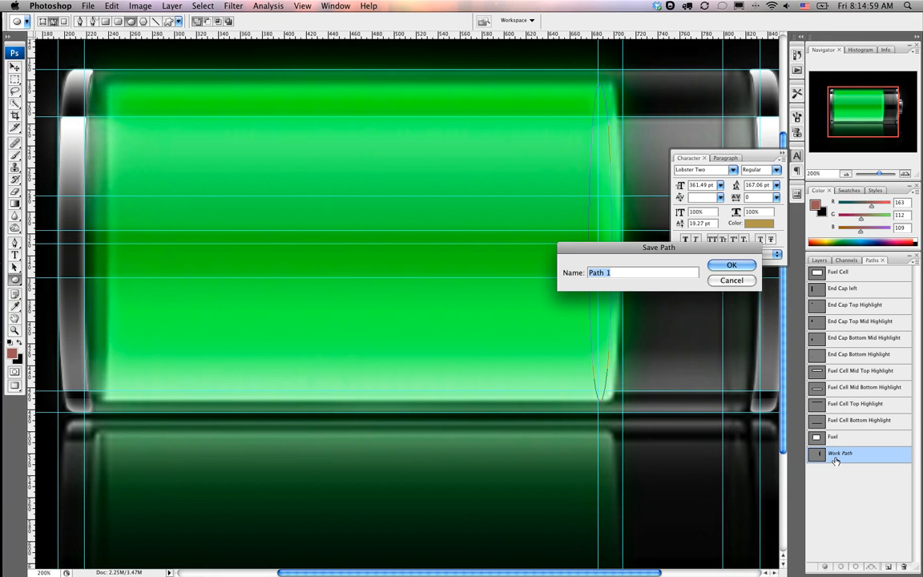
type("Fuel")
key("BackSpace")
type("cyli")
key("BackSpace")
key("BackSpace")
key("BackSpace")
type("c")
key("BackSpace")
key("BackSpace")
type("cylinder")
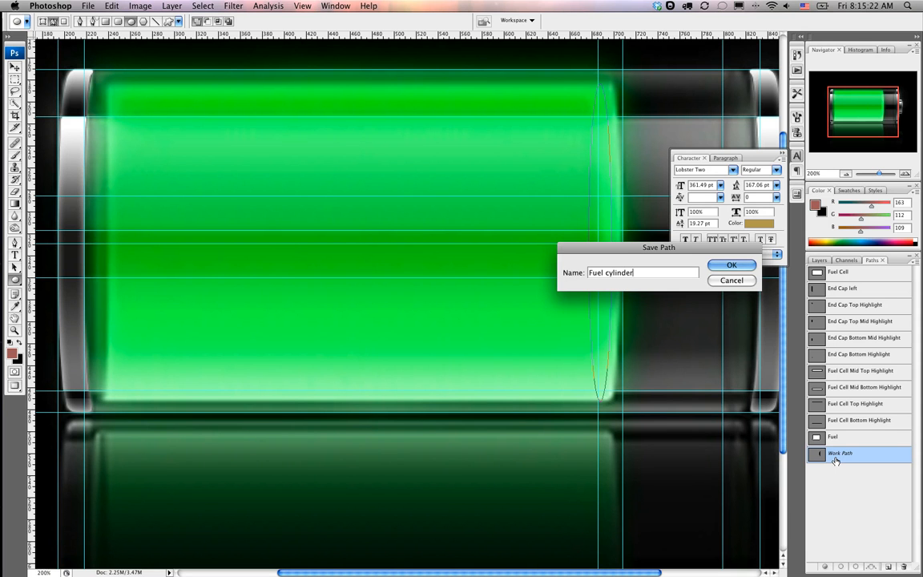
key("Return")
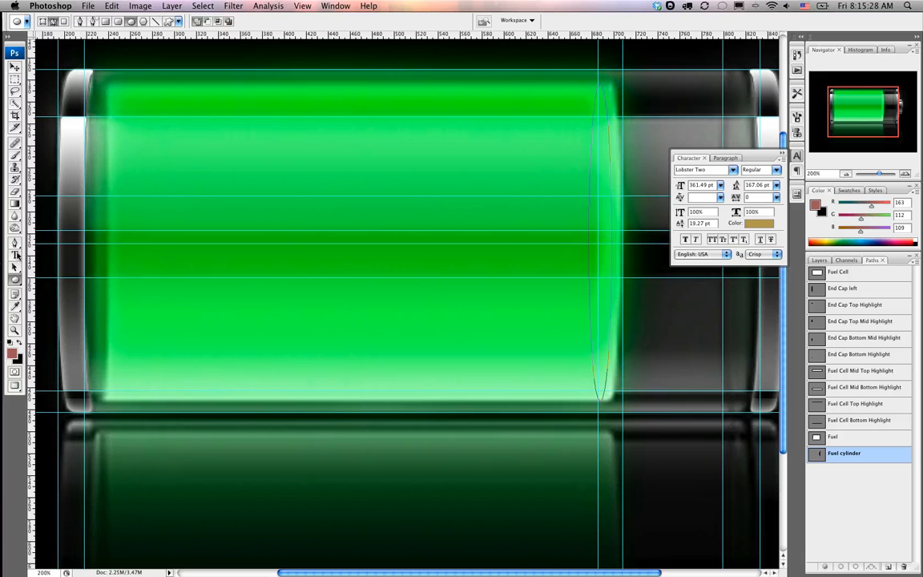
Nudge the ellipse path to the right until it aligns with the curved end of the reference fuel.
left_click(15, 268)
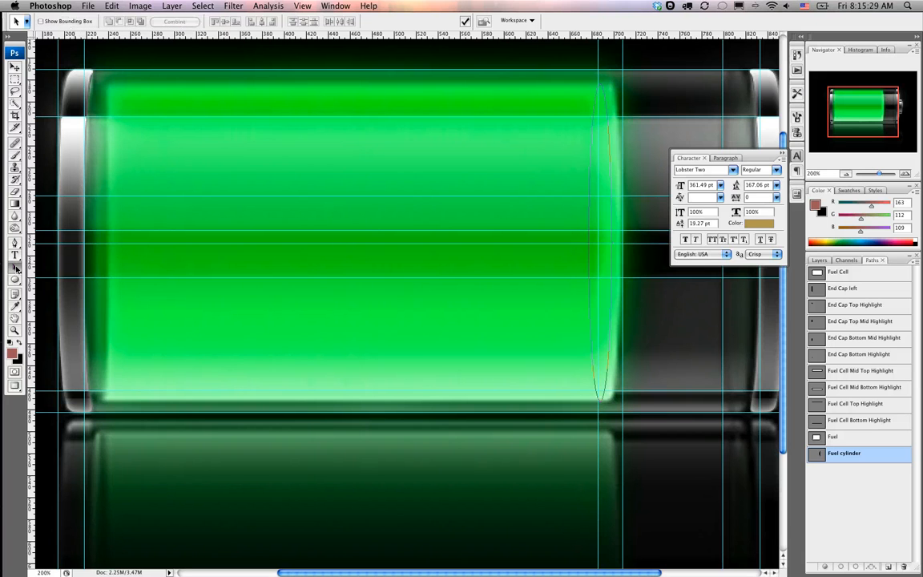
left_click(590, 183)
key("Right")
key("Right")
key("Right")
key("Right")
key("Right")
key("Right")
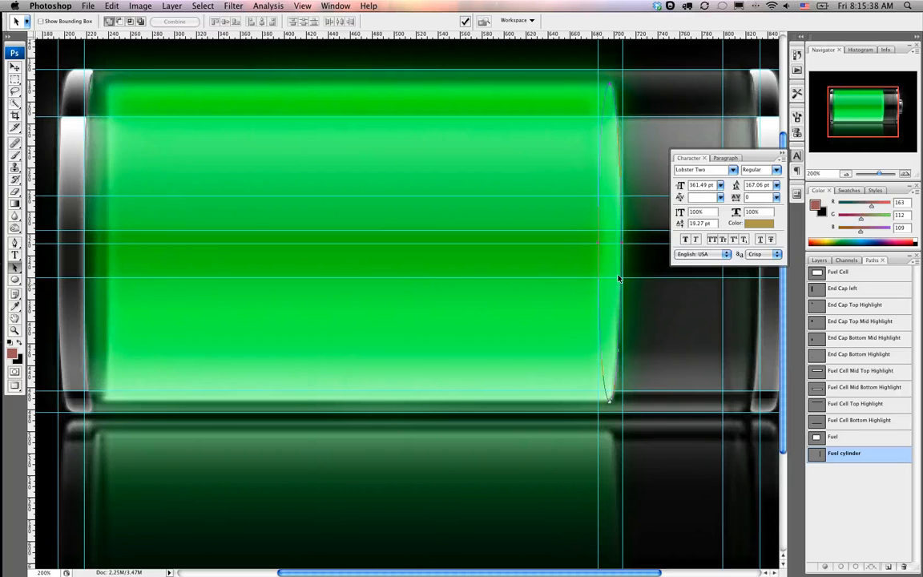
Add a gradient fill layer from the ellipse path directly above the green fuel layer in the Fuel Cell group.
left_click(819, 260)
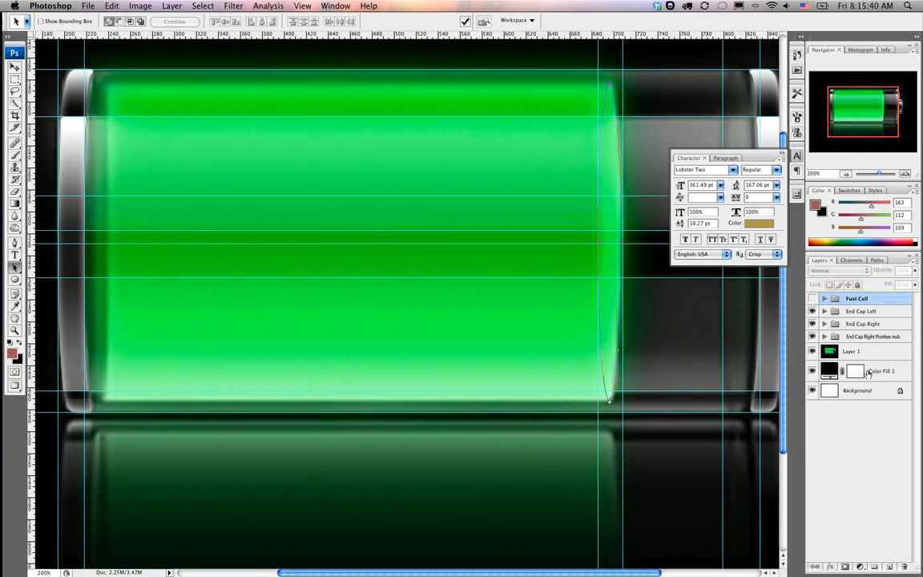
left_click(825, 299)
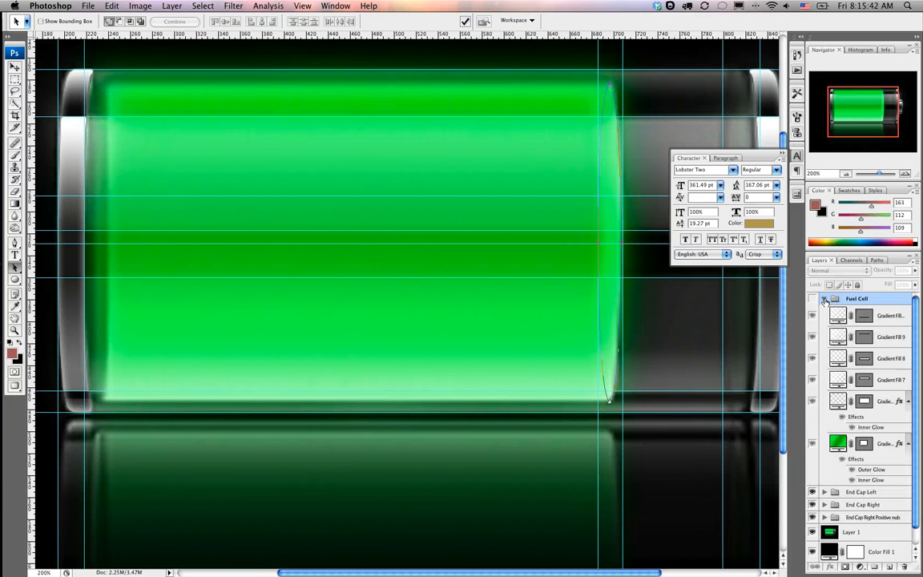
left_click(835, 444)
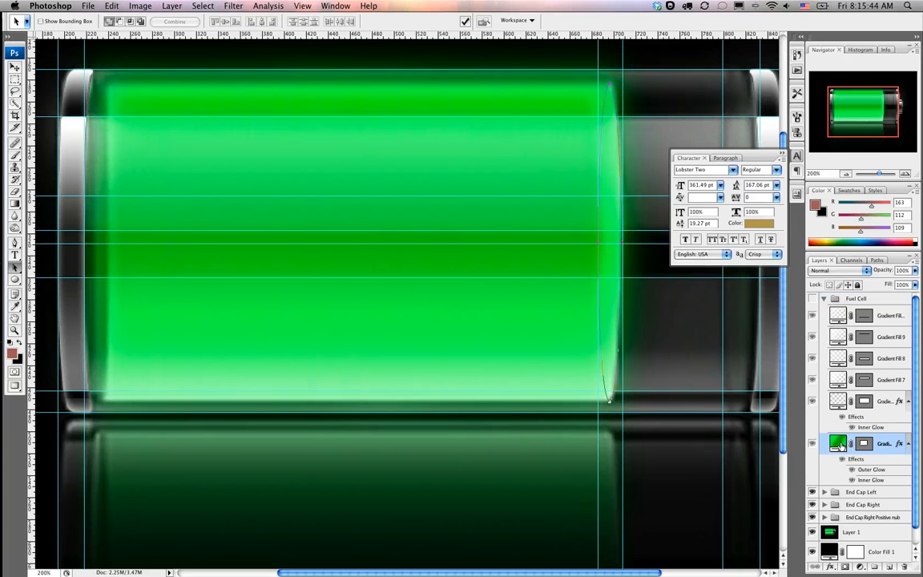
left_click(858, 568)
left_click(797, 393)
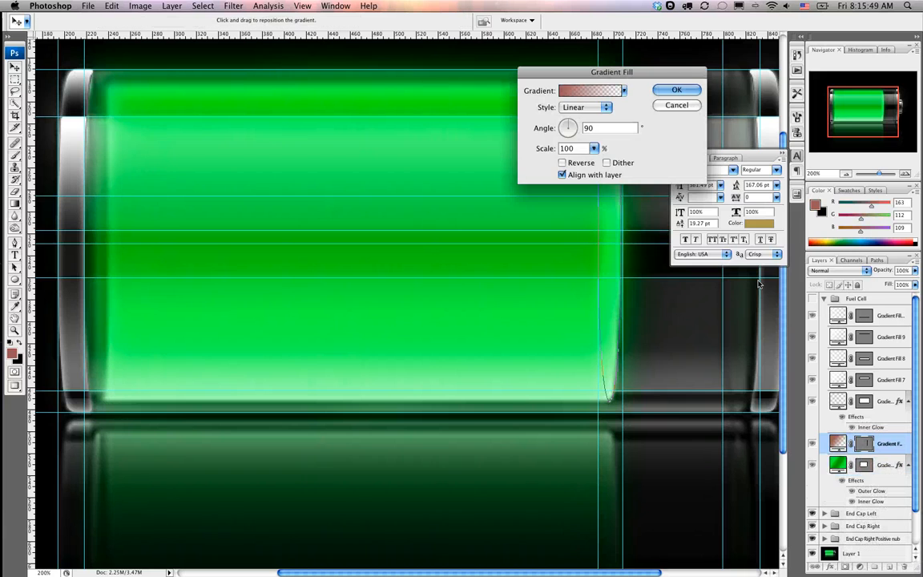
Fill the ellipse with the red to dark red preset gradient and show the Fuel Cell group.
left_click(590, 90)
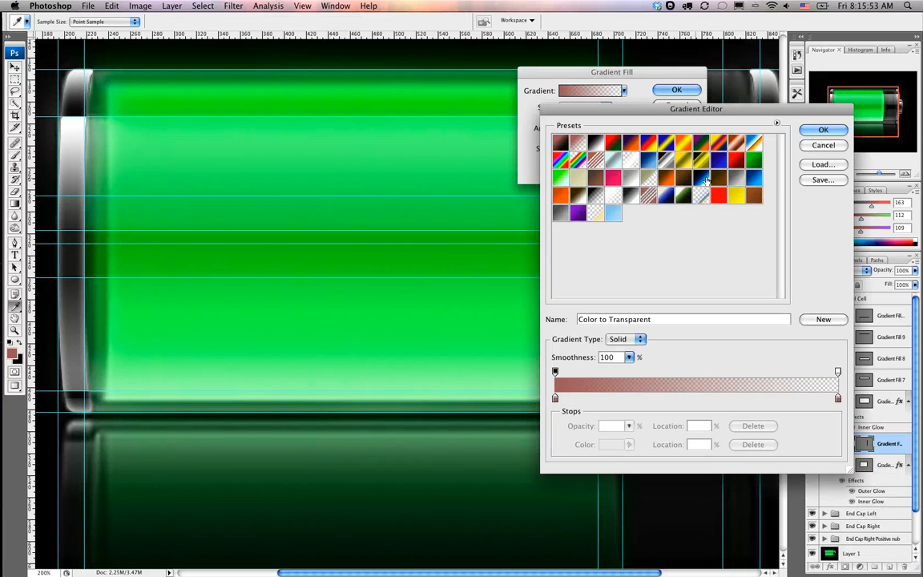
left_click(732, 164)
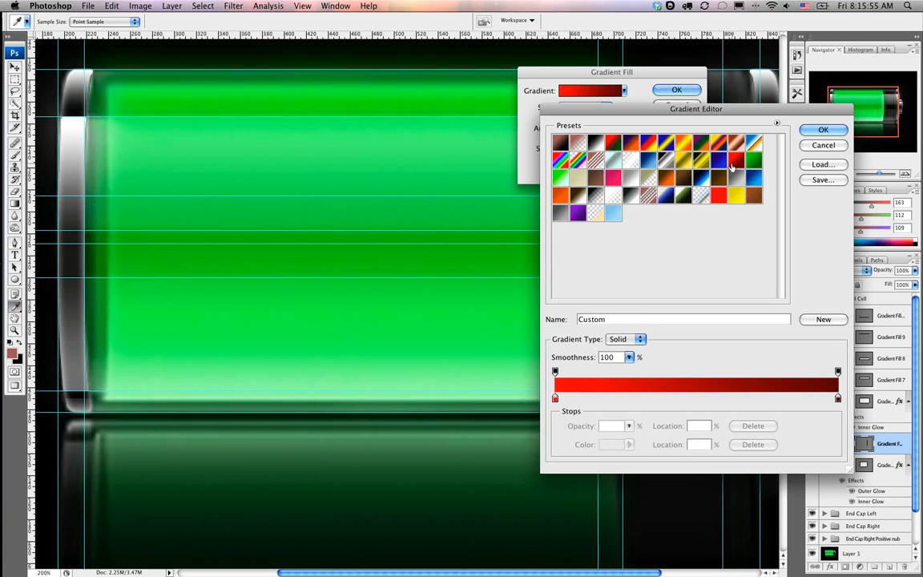
left_click(823, 129)
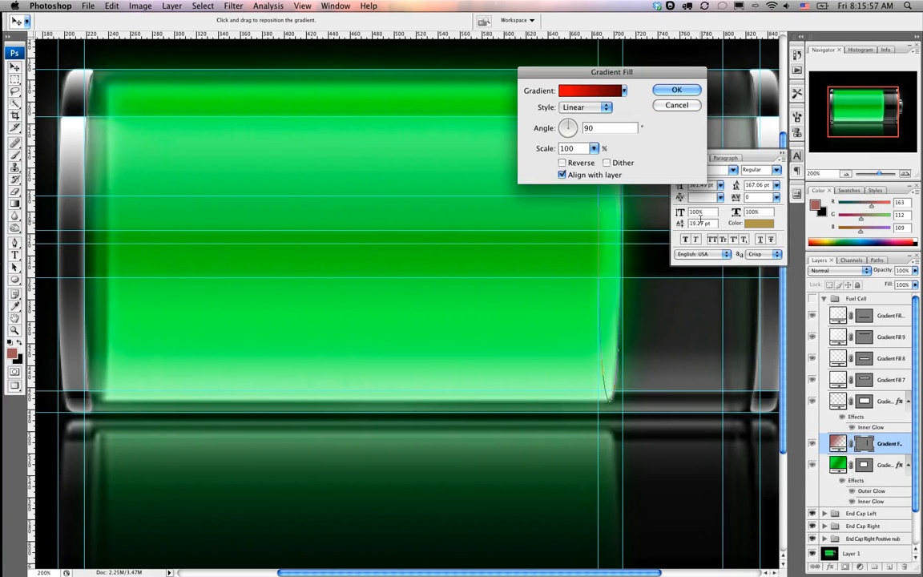
left_click(676, 90)
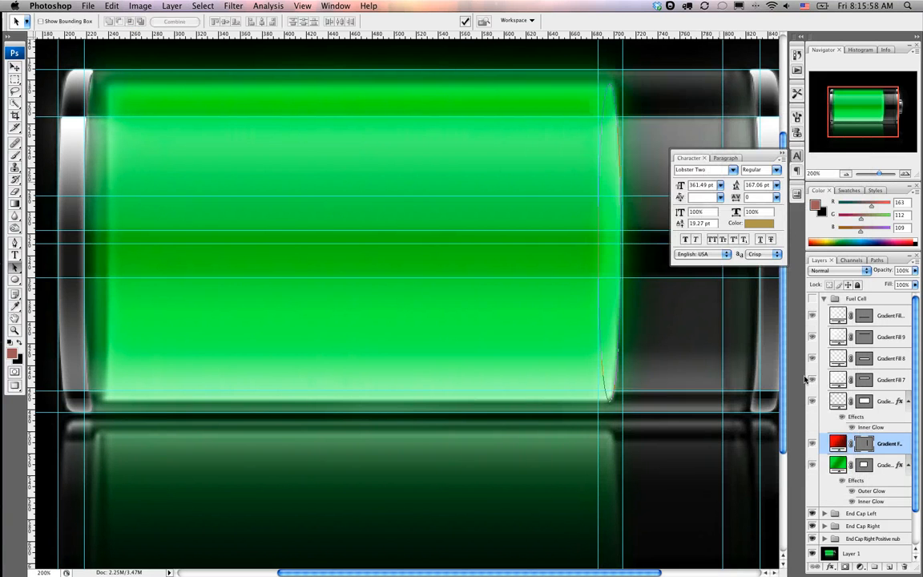
left_click(811, 299)
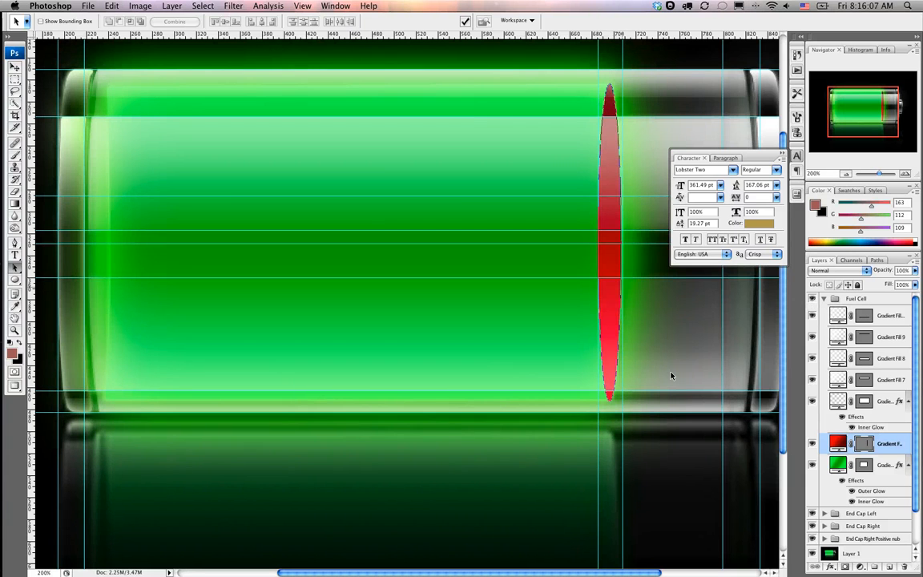
Save the green fuel layer's gradient as a new preset named "iPhone Battery Fuel".
double_click(839, 465)
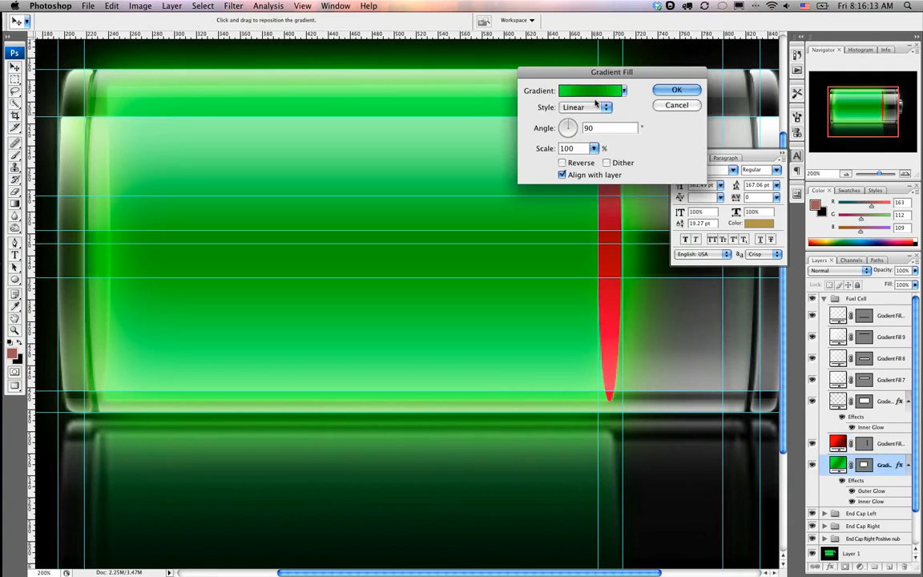
left_click(593, 92)
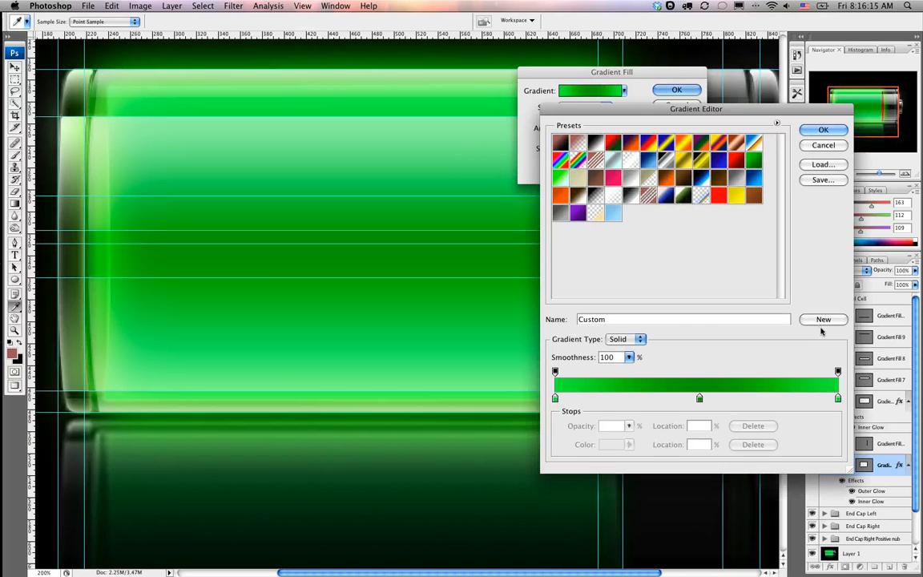
double_click(723, 322)
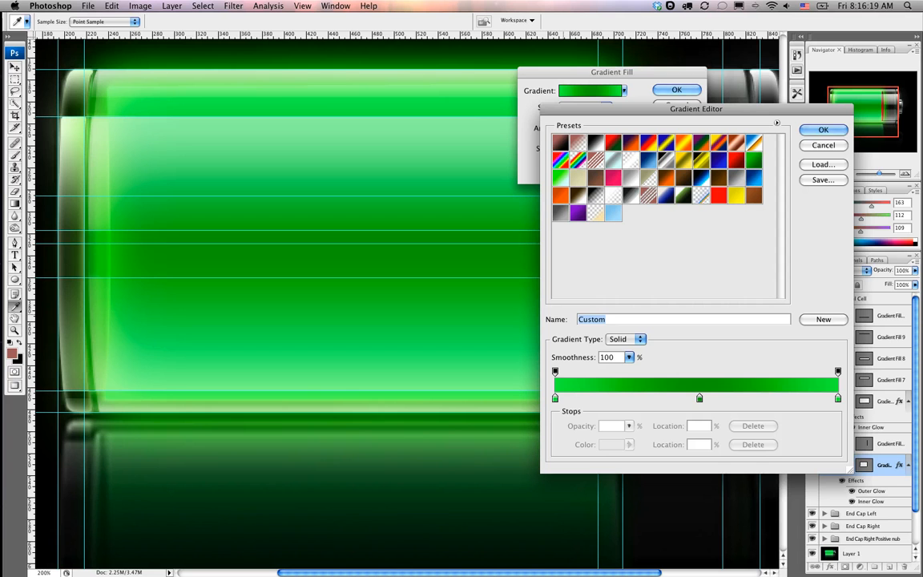
type("iPhone Battery Feu")
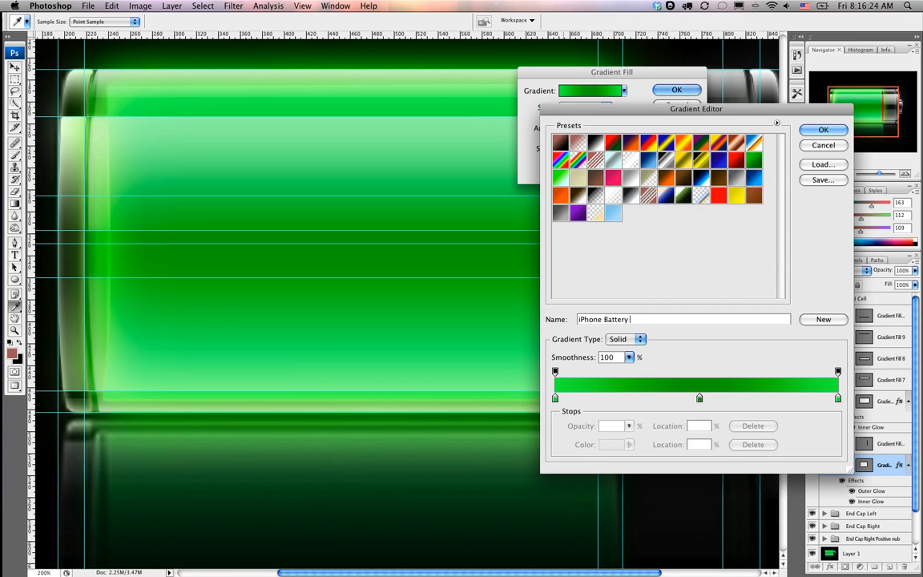
key("BackSpace")
type("uel")
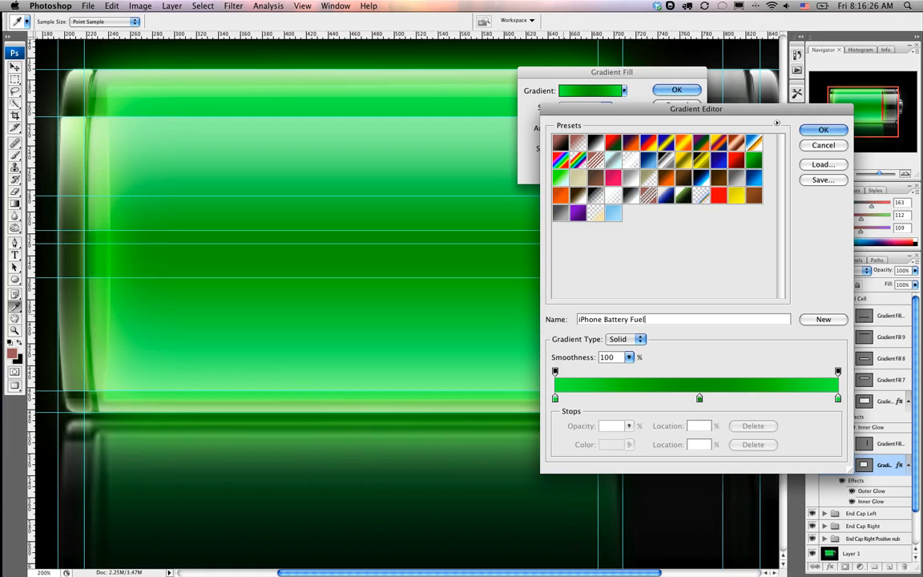
left_click(823, 319)
left_click(823, 130)
left_click(677, 90)
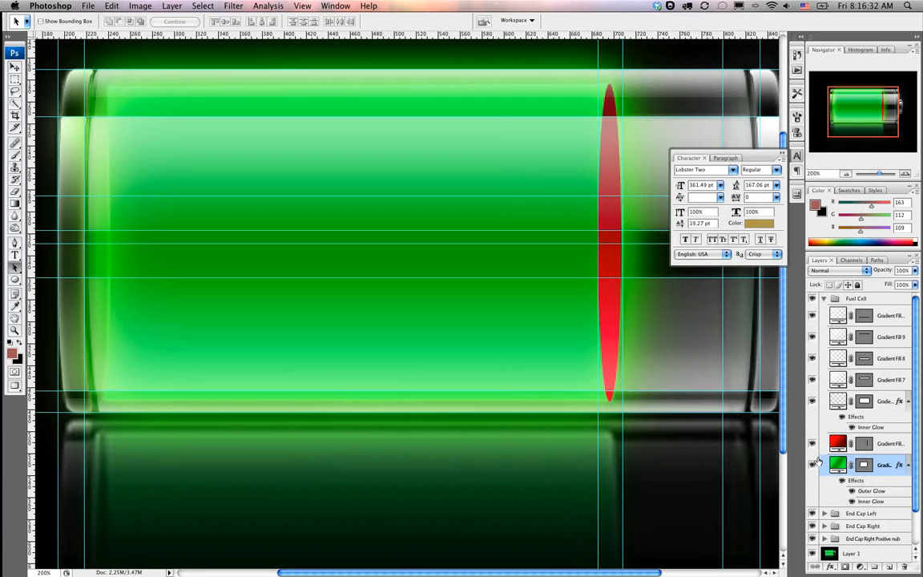
Replace the ellipse layer's red gradient with the "iPhone Battery Fuel" preset.
double_click(836, 442)
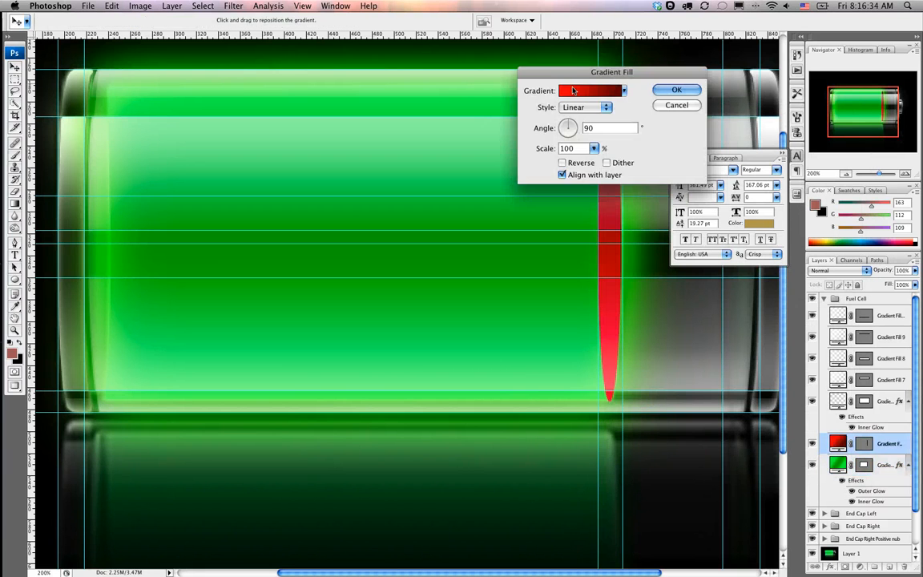
left_click(591, 91)
left_click(631, 213)
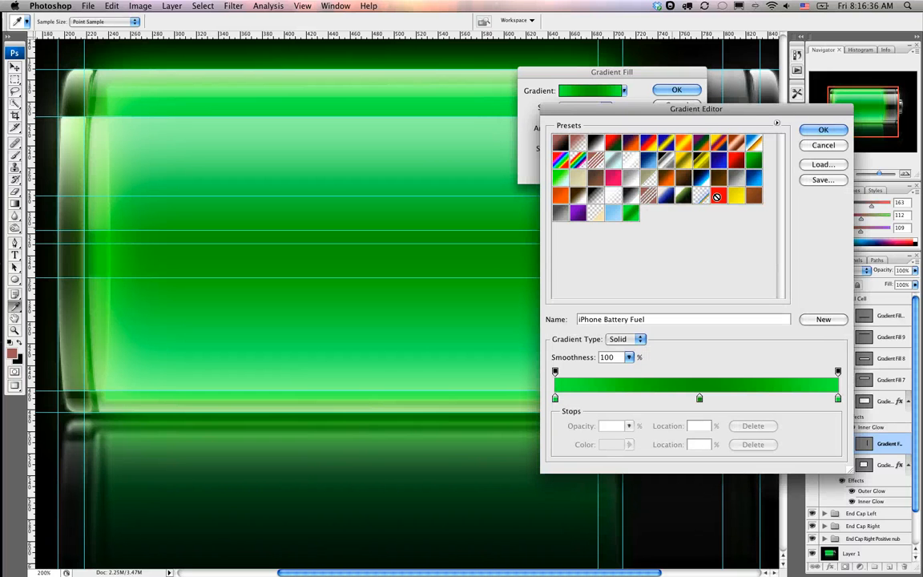
key("Return")
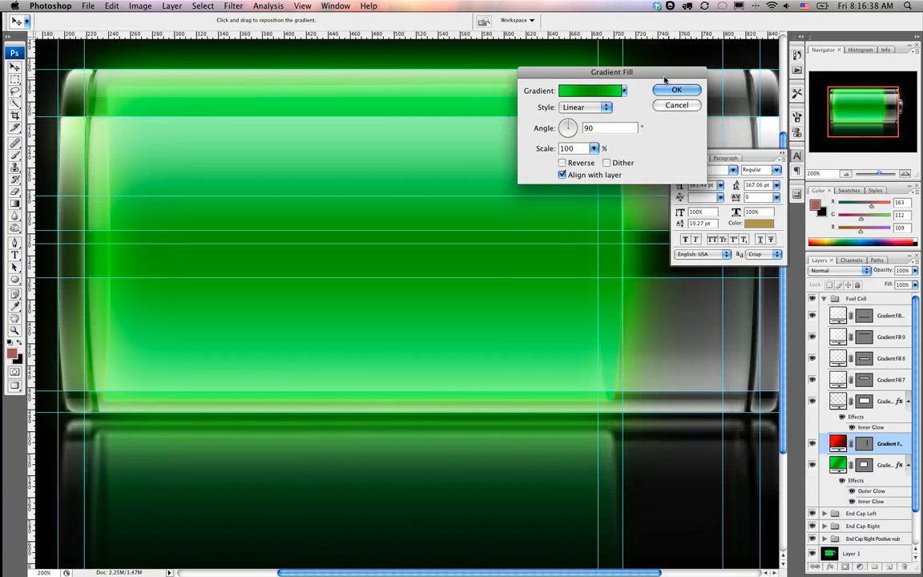
Reduce the ellipse's gradient to two color stops, with dark green at location 0% and bright green at the other end.
left_click_drag(653, 77, 362, 53)
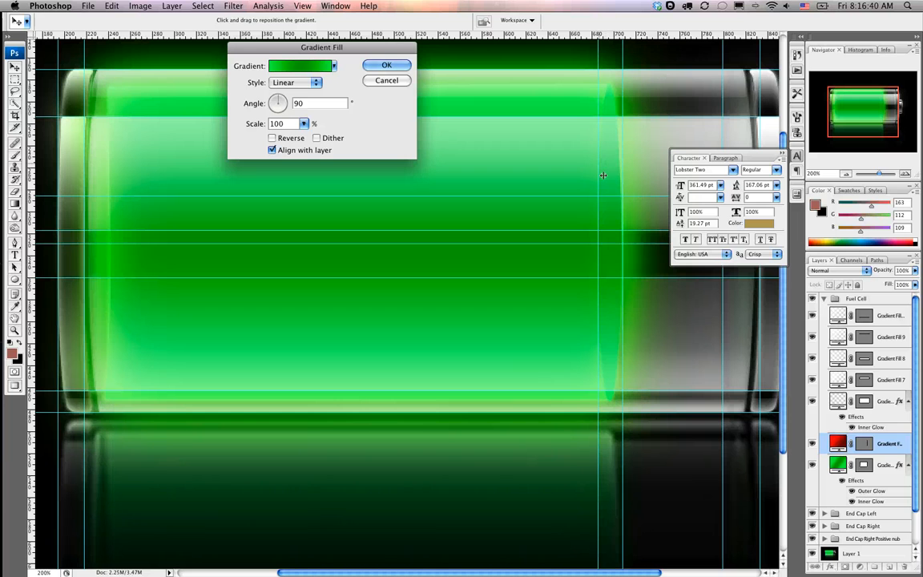
left_click(305, 65)
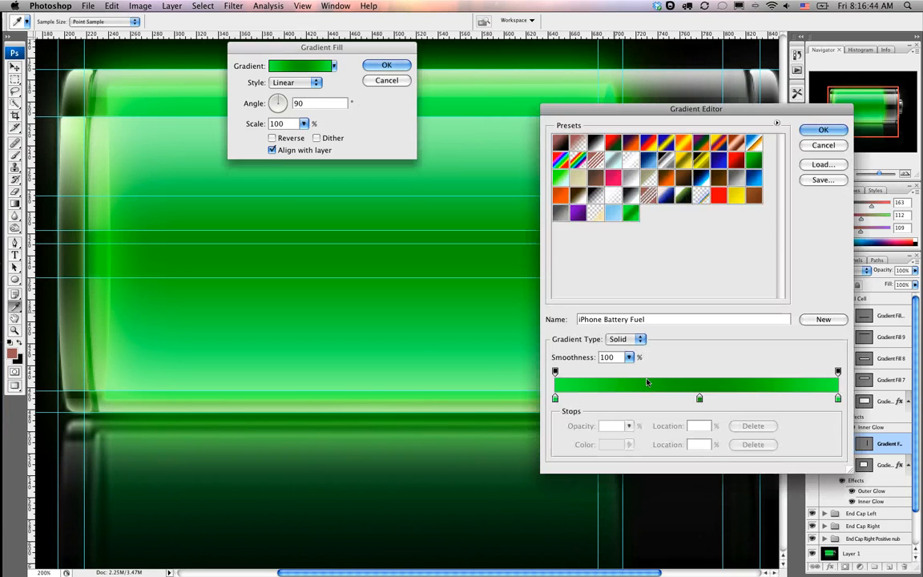
mouse_move(556, 399)
left_mouse_down()
mouse_move(701, 398)
mouse_move(555, 399)
left_mouse_up()
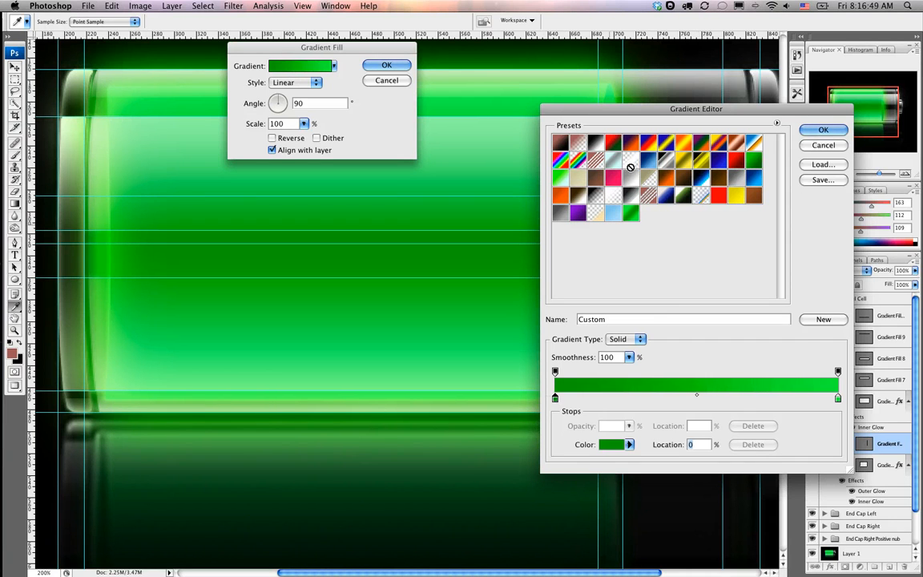
left_click_drag(600, 113, 58, 159)
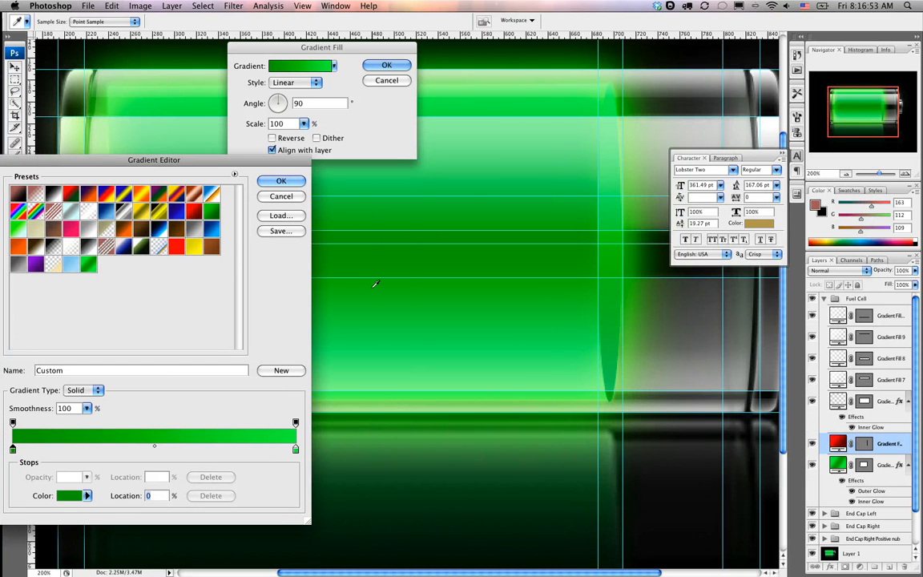
left_click(280, 180)
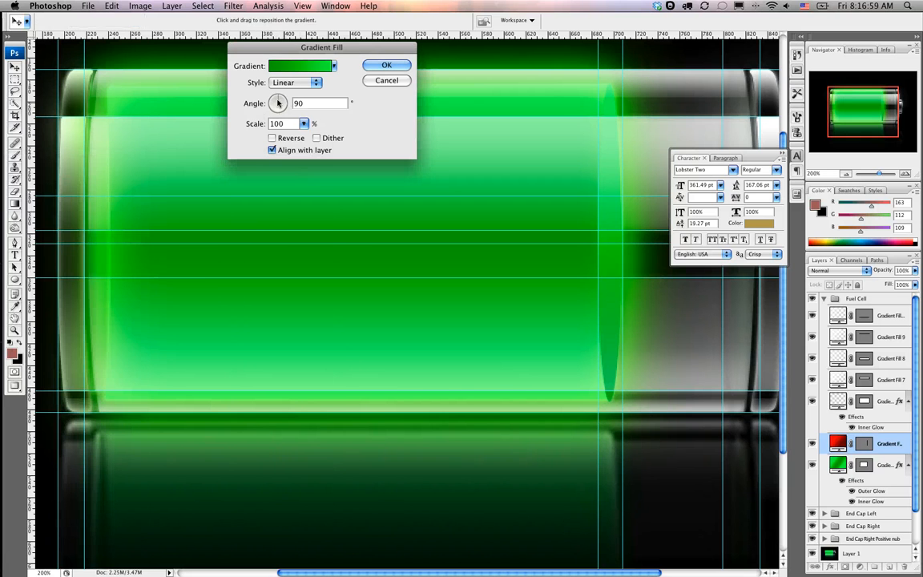
Set the ellipse gradient's angle to 0° and shift the gradient to the right within the shape.
left_click_drag(277, 102, 274, 105)
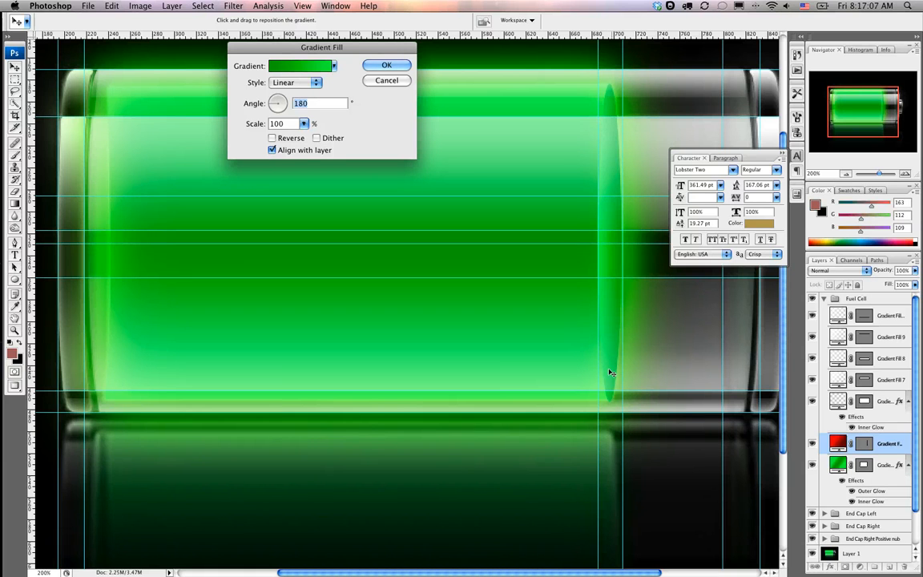
type("0")
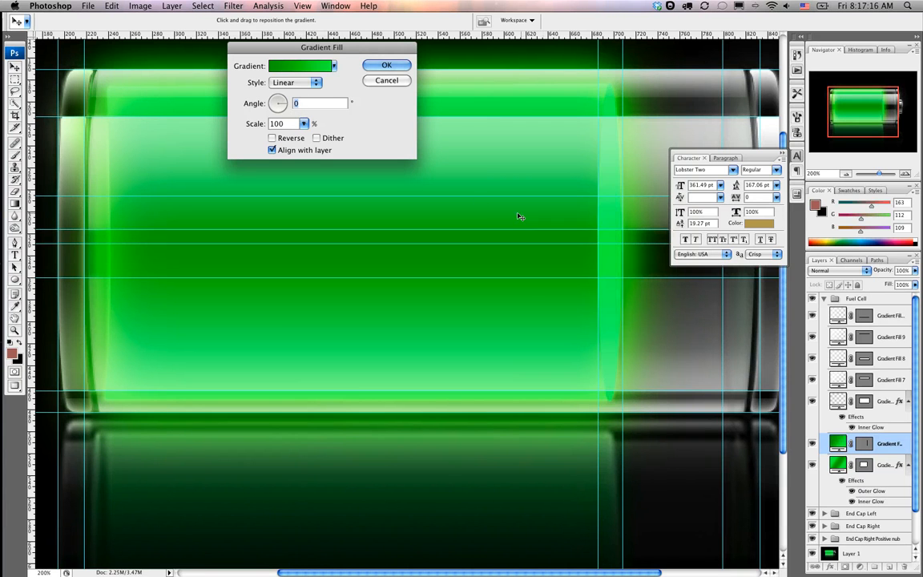
left_click_drag(522, 216, 552, 216)
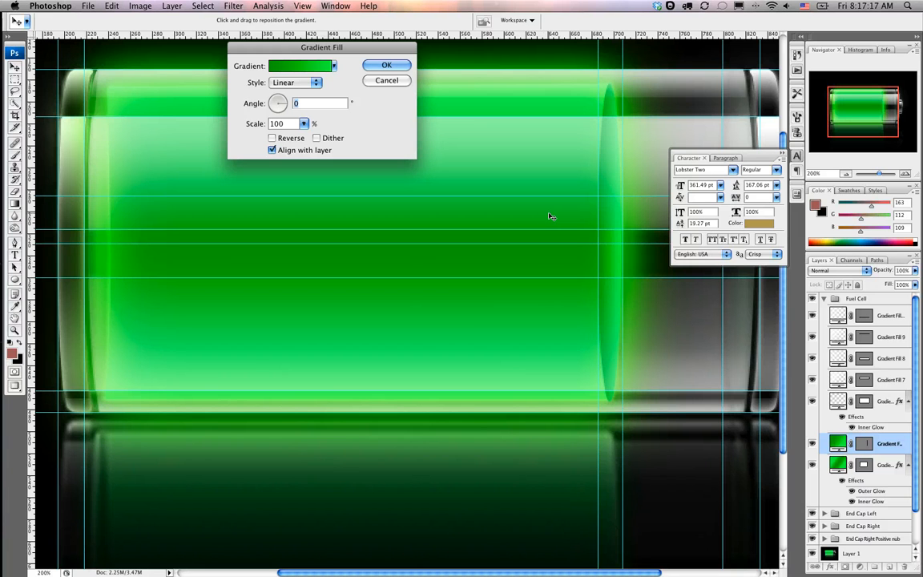
Increase the ellipse gradient's scale above 100% and apply the gradient fill.
left_click(304, 123)
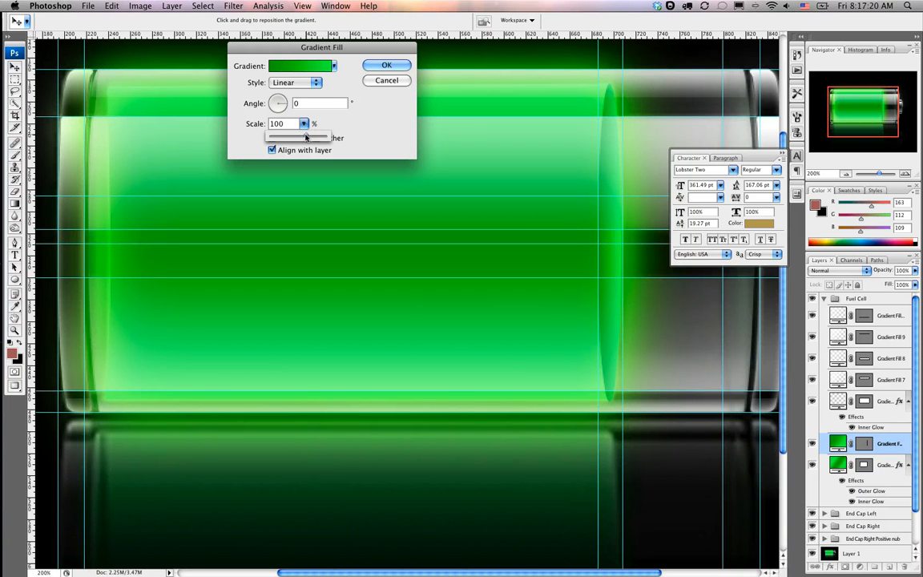
left_click_drag(305, 138, 323, 137)
left_click(374, 66)
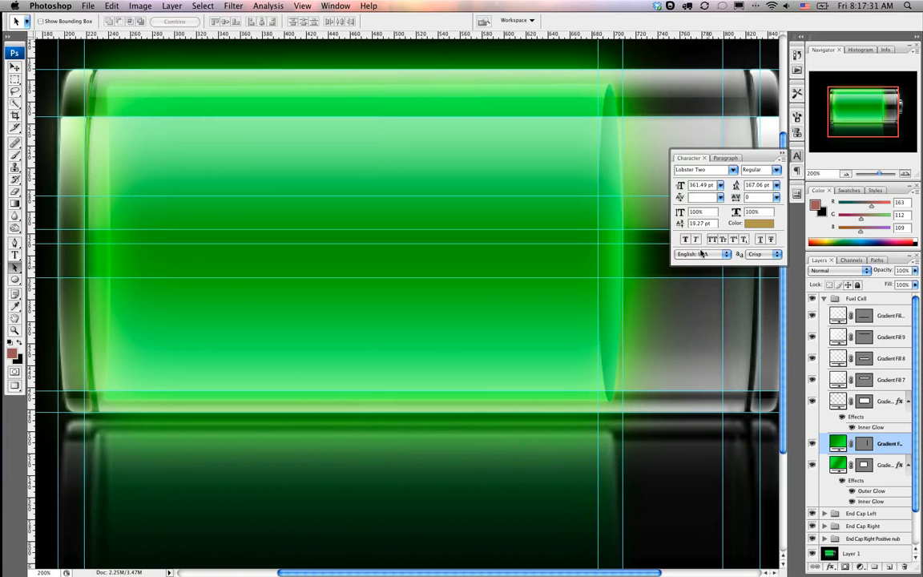
Copy the green fuel layer's glow effects to the ellipse's gradient layer.
left_click(861, 486)
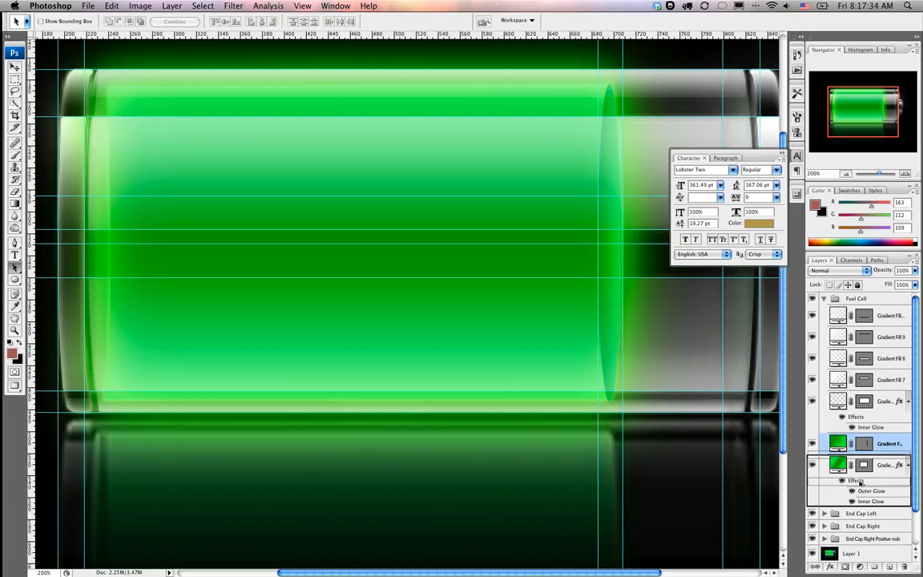